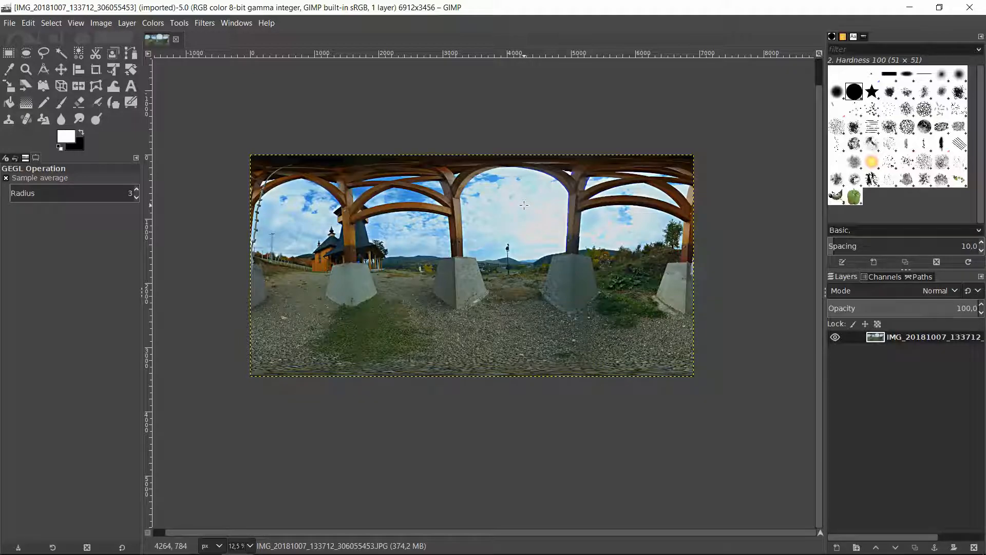
Duplicate the panorama photo layer
{"action": "right_click", "coordinate": [904, 337]}
{"action": "left_click", "coordinate": [834, 132]}
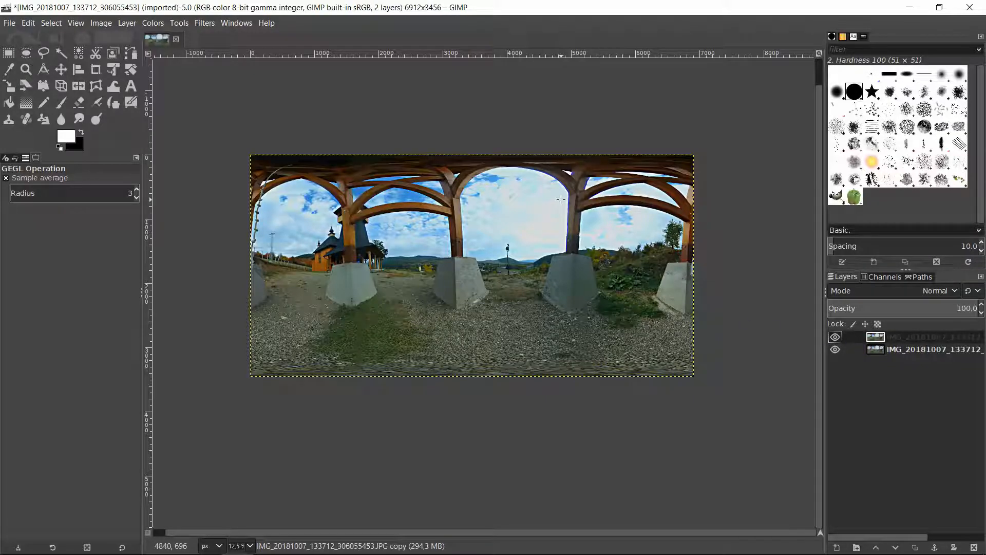
Start a Hue-Saturation adjustment on the layer copy with a split view dividing the central arch's sky
{"action": "scroll", "coordinate": [561, 199], "scroll_direction": "up", "scroll_amount": 5}
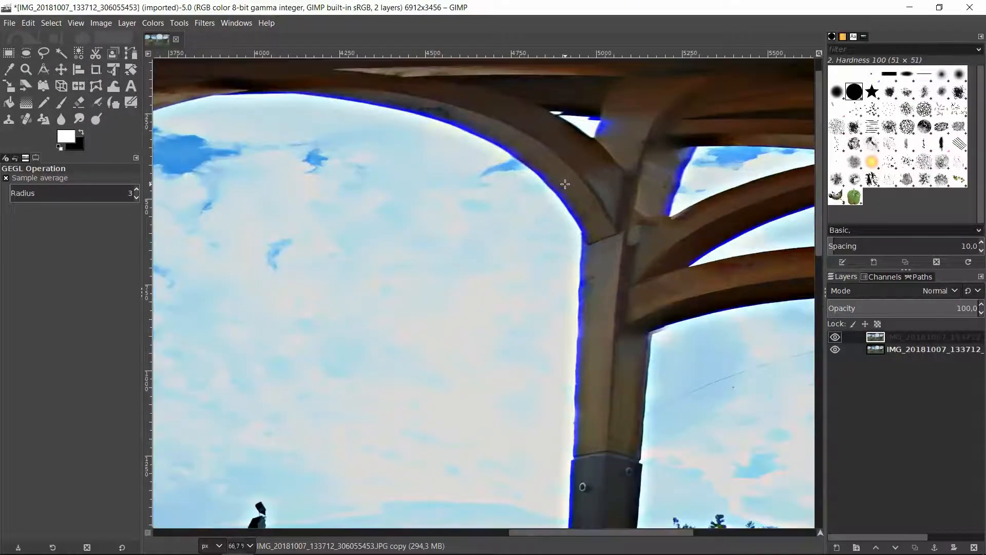
{"action": "scroll", "coordinate": [565, 184], "scroll_direction": "down", "scroll_amount": 1}
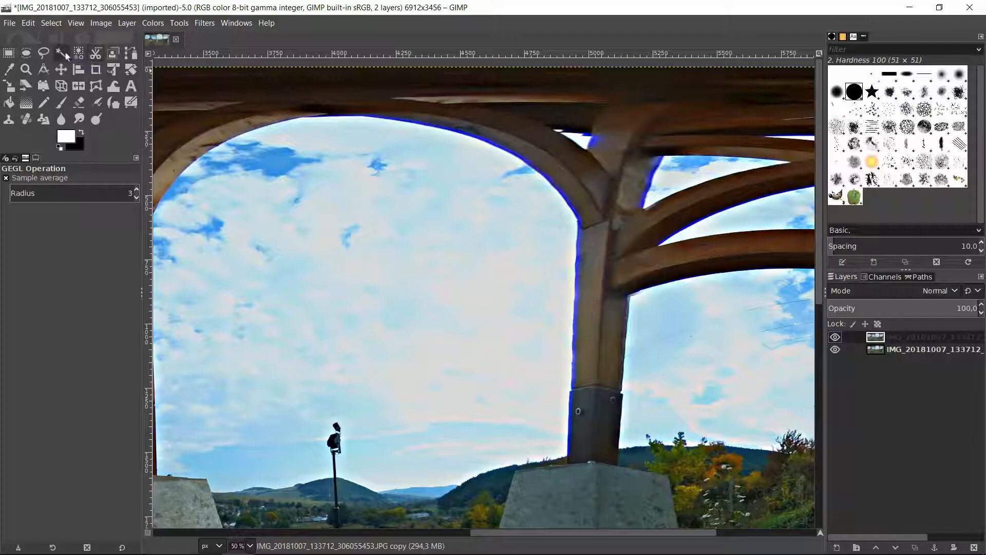
{"action": "left_click", "coordinate": [43, 52]}
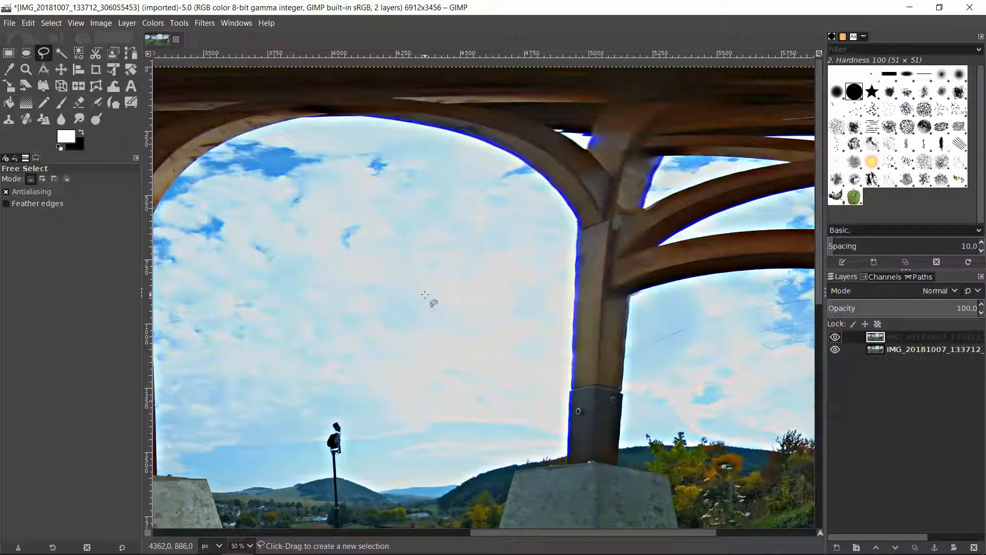
{"action": "left_click", "coordinate": [149, 23]}
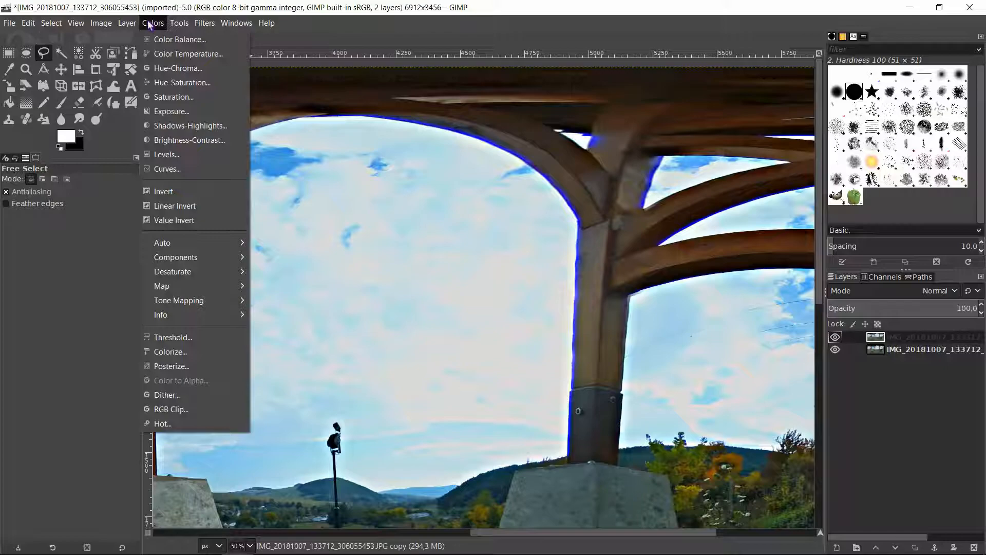
{"action": "left_click", "coordinate": [169, 81]}
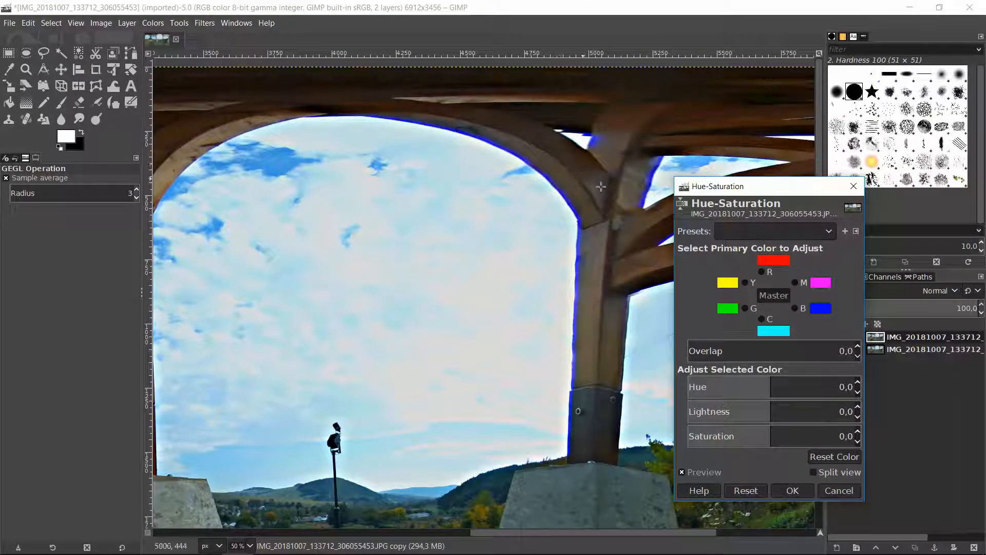
{"action": "left_click", "coordinate": [814, 472]}
{"action": "left_click_drag", "start_coordinate": [488, 209], "coordinate": [494, 214]}
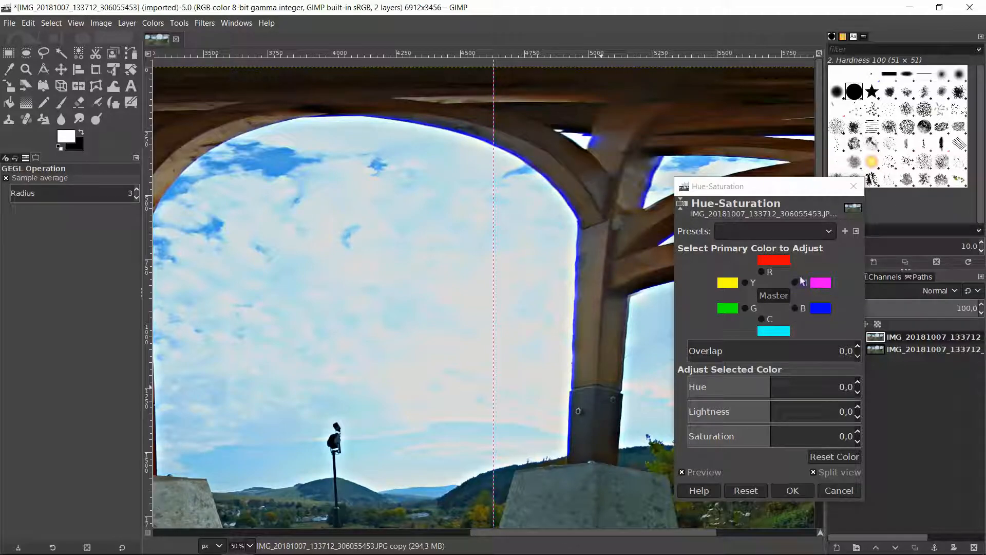
Lower the blue saturation to -100 and compare the fringe along the arch by shifting the split guide
{"action": "left_click", "coordinate": [797, 309]}
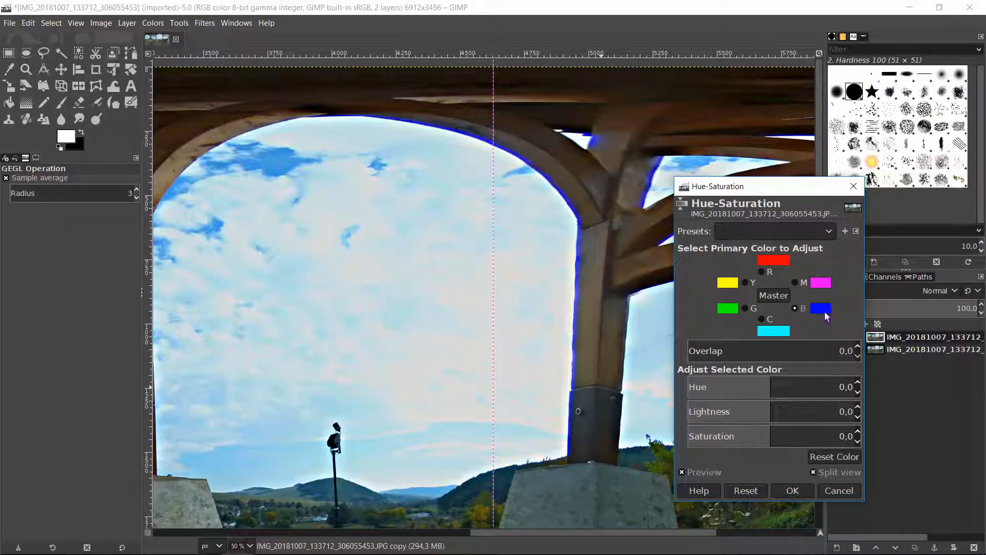
{"action": "left_click_drag", "start_coordinate": [769, 436], "coordinate": [684, 437]}
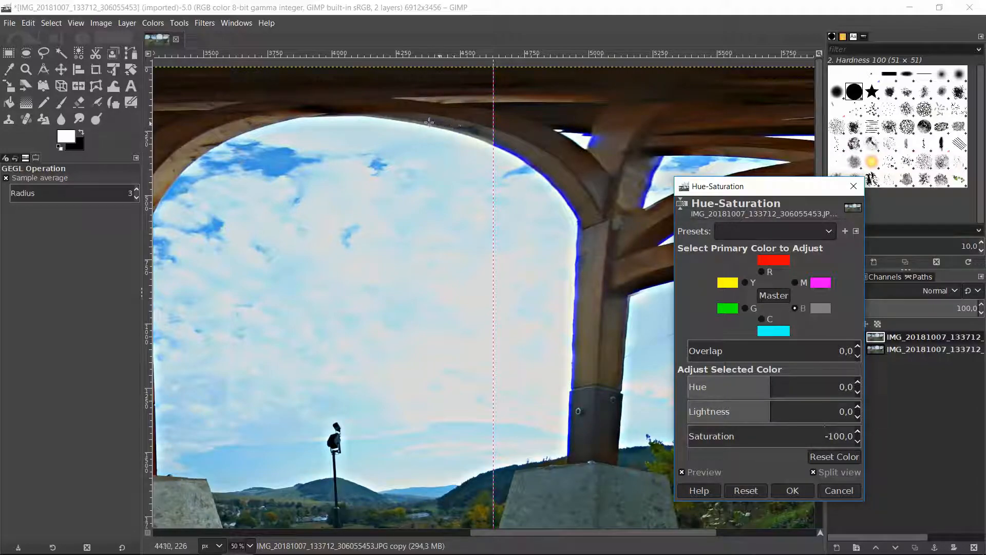
{"action": "left_click", "coordinate": [501, 159]}
{"action": "left_click_drag", "start_coordinate": [502, 160], "coordinate": [550, 206]}
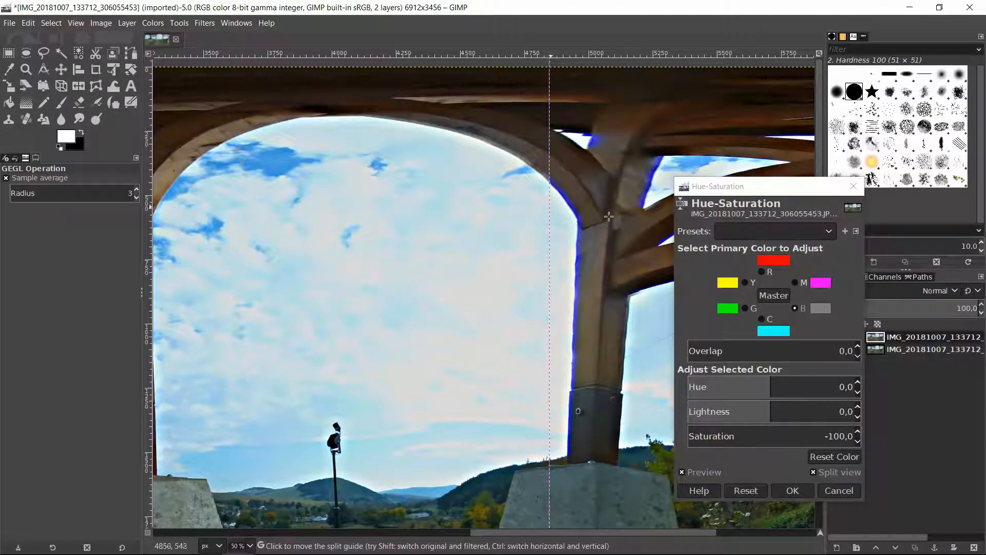
Lower the magenta saturation to -88.9 and check the arch edge with the split guide
{"action": "left_click", "coordinate": [795, 282]}
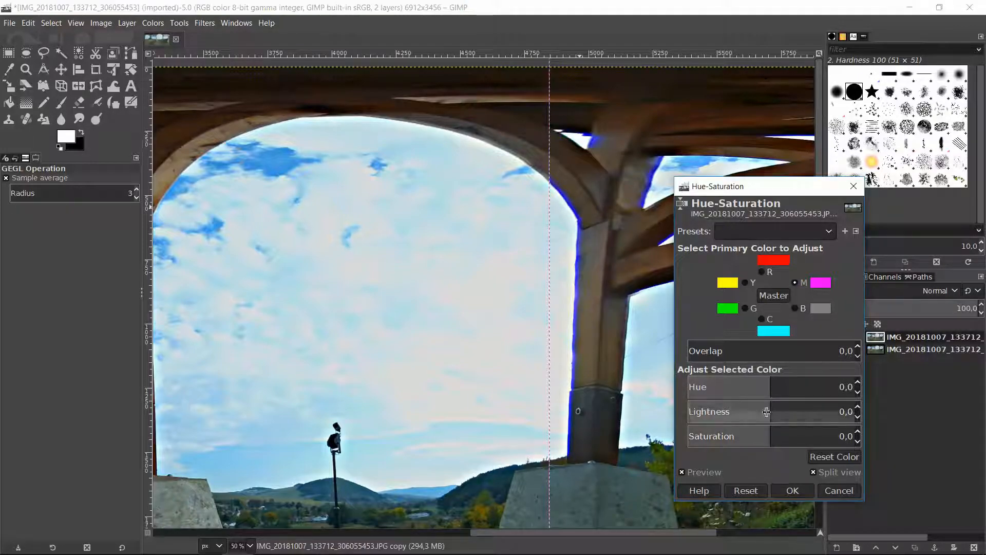
{"action": "left_click", "coordinate": [772, 434]}
{"action": "left_click_drag", "start_coordinate": [772, 434], "coordinate": [697, 431]}
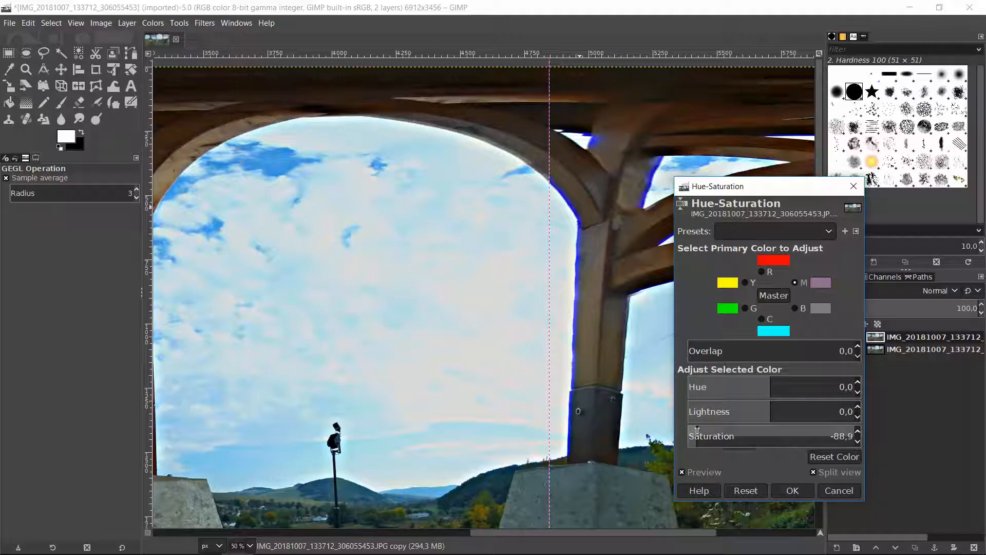
{"action": "left_click_drag", "start_coordinate": [548, 242], "coordinate": [555, 264]}
Try lowering the cyan saturation to -96.3, and set it back to 0
{"action": "left_click", "coordinate": [762, 319]}
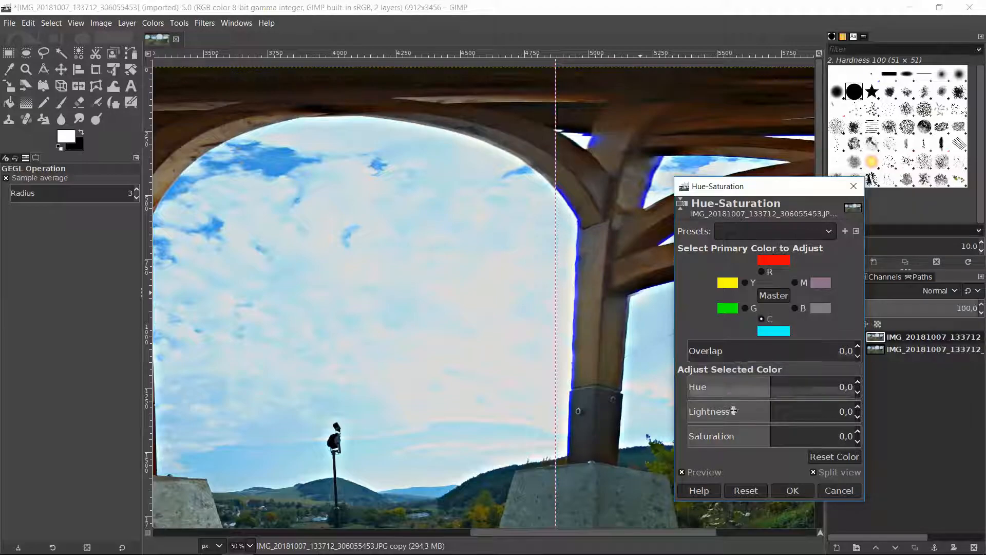
{"action": "left_click_drag", "start_coordinate": [773, 440], "coordinate": [690, 433]}
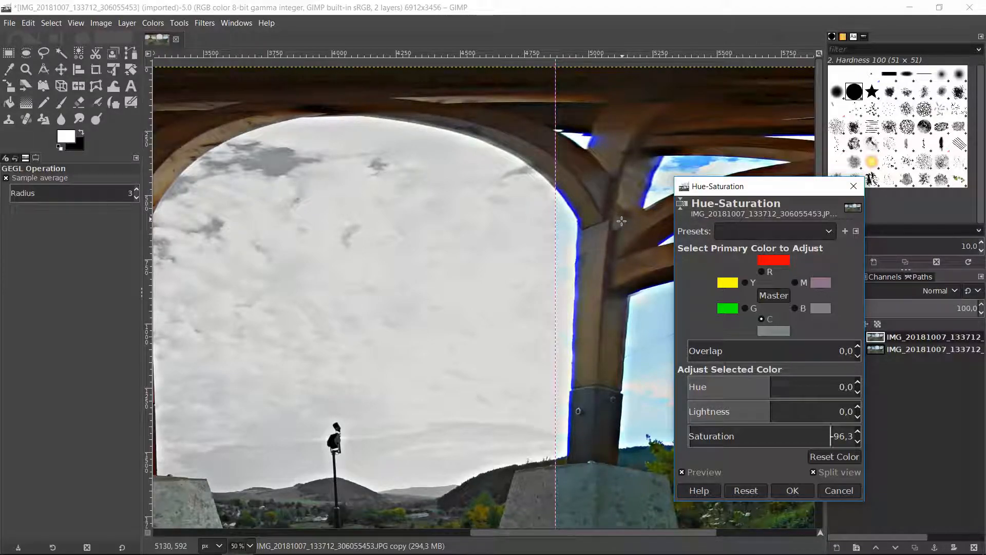
{"action": "left_click", "coordinate": [771, 437]}
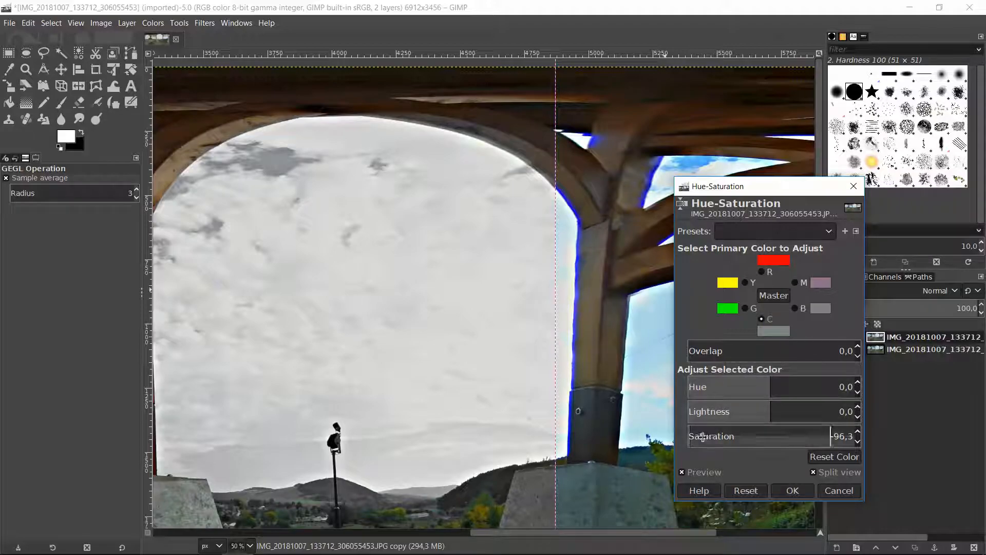
{"action": "left_click_drag", "start_coordinate": [772, 437], "coordinate": [775, 437]}
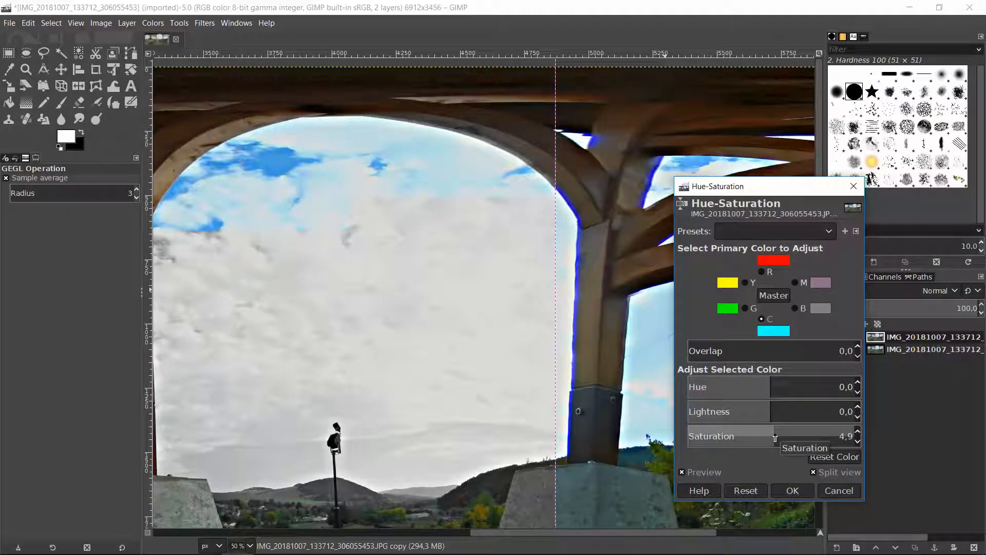
{"action": "left_click", "coordinate": [775, 438]}
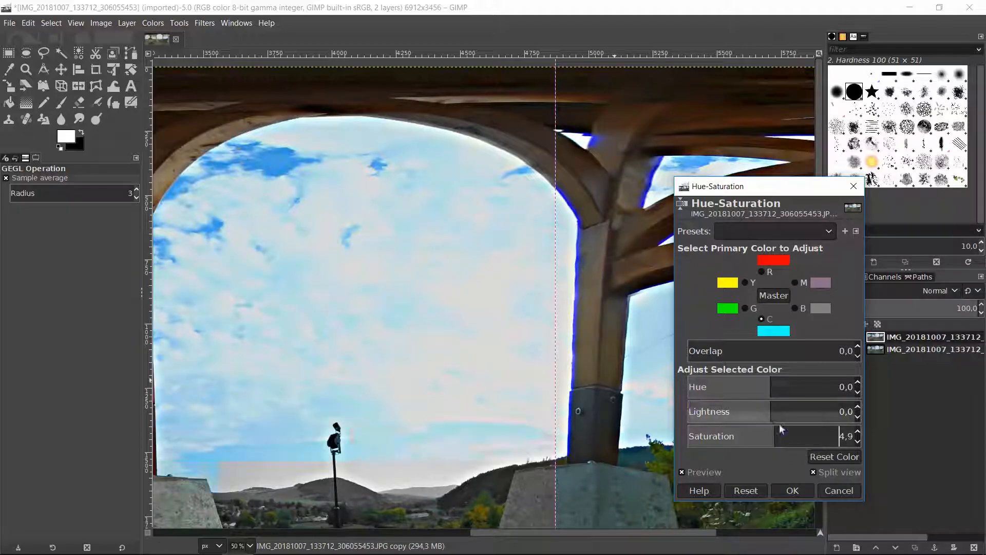
{"action": "left_click_drag", "start_coordinate": [776, 436], "coordinate": [772, 436]}
{"action": "left_click", "coordinate": [840, 437]}
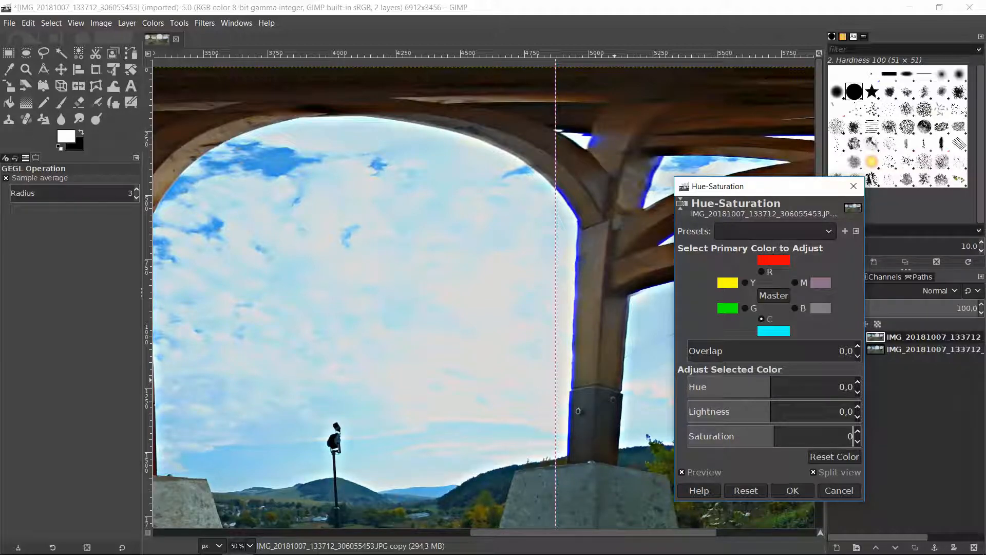
{"action": "type", "text": "0"}
{"action": "key", "text": "Return"}
Apply the blue and magenta desaturation to the layer copy
{"action": "left_click", "coordinate": [808, 492]}
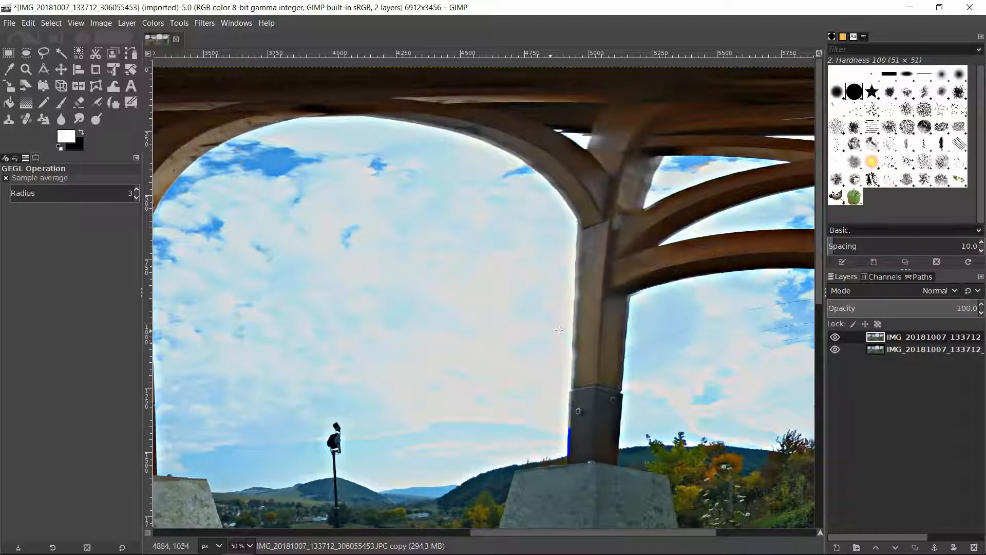
{"action": "scroll", "coordinate": [579, 317], "scroll_direction": "down", "scroll_amount": 5, "text": "ctrl"}
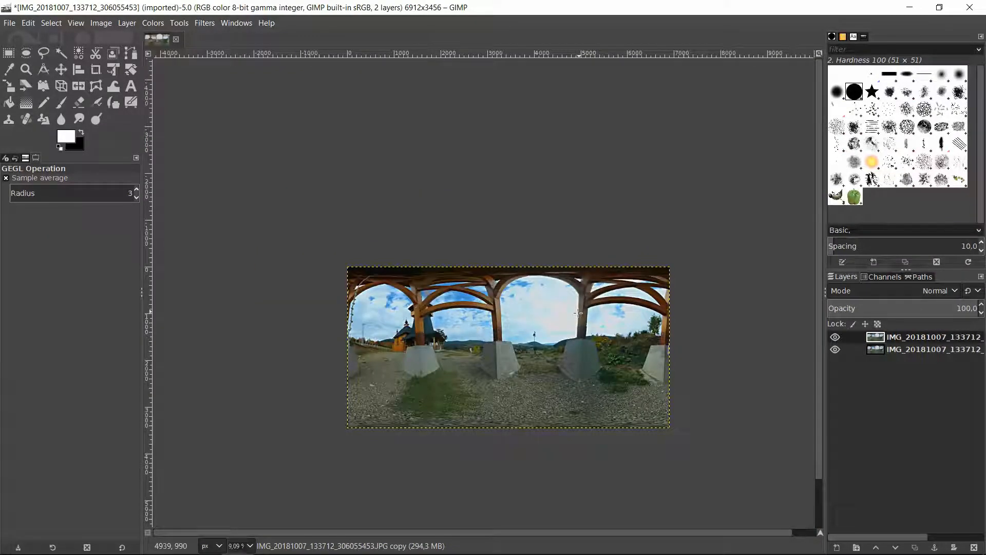
Outline the yellowish fringe on the sky side of the pillar beside the central arch with a polygonal Free Select selection
{"action": "scroll", "coordinate": [578, 313], "scroll_direction": "up", "scroll_amount": 7, "text": "ctrl"}
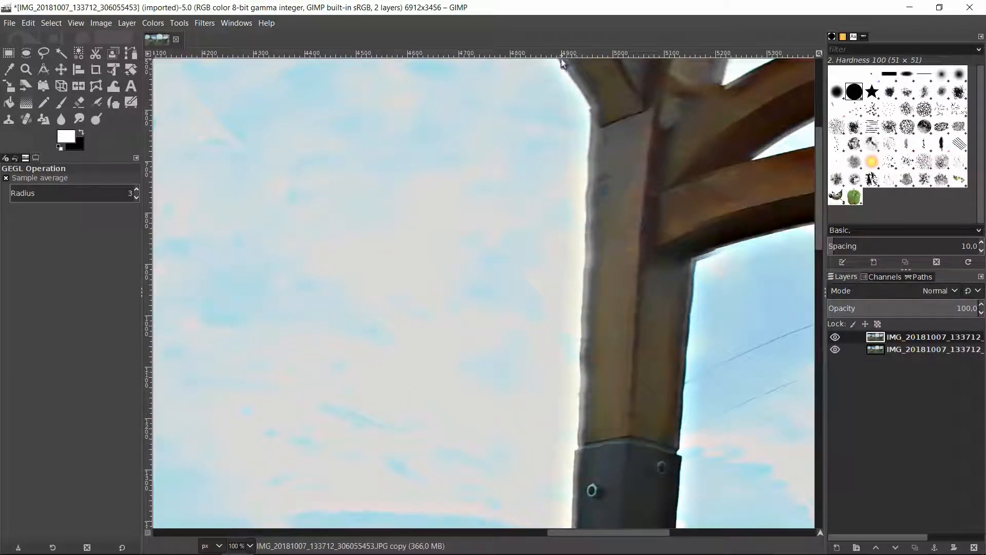
{"action": "left_click", "coordinate": [43, 53]}
{"action": "left_click", "coordinate": [557, 89]}
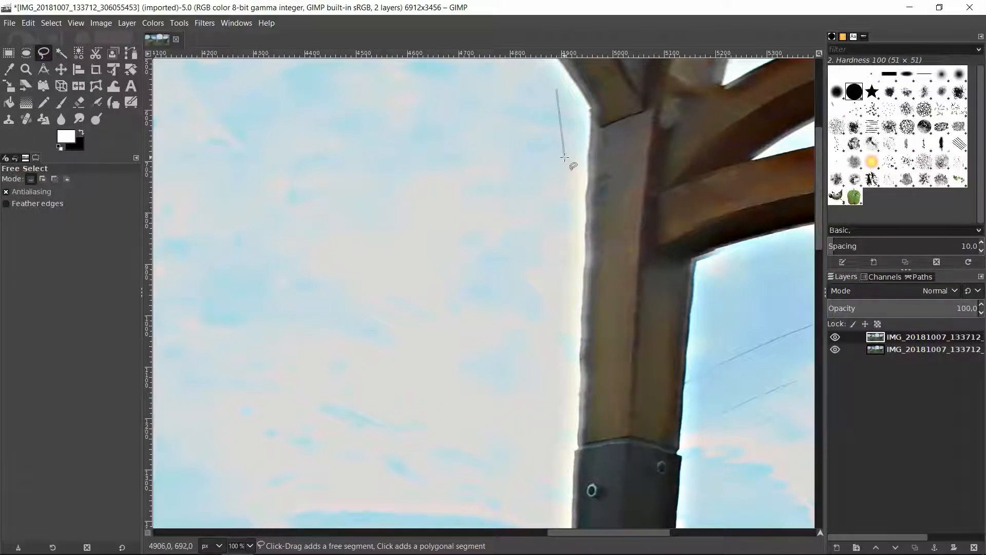
{"action": "left_click", "coordinate": [567, 112]}
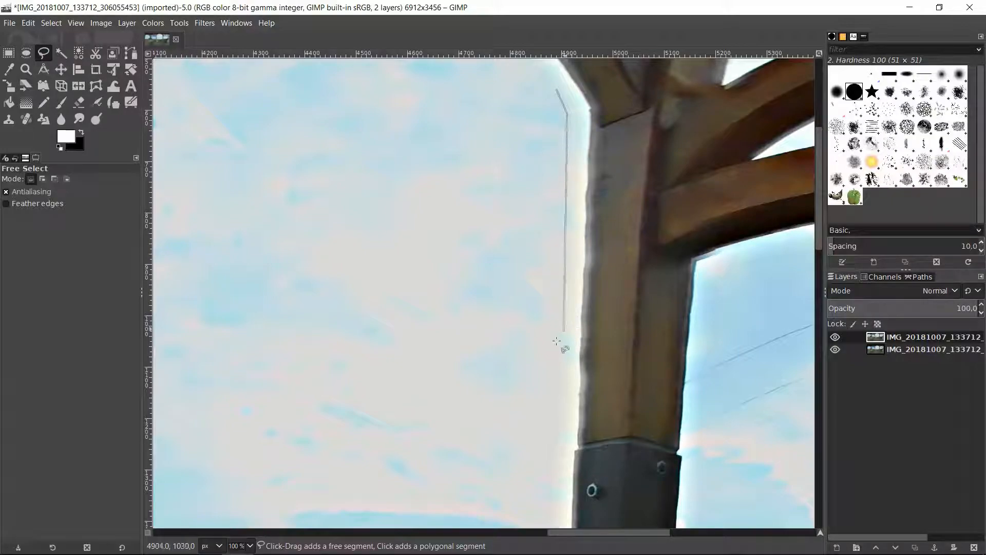
{"action": "left_click", "coordinate": [559, 410]}
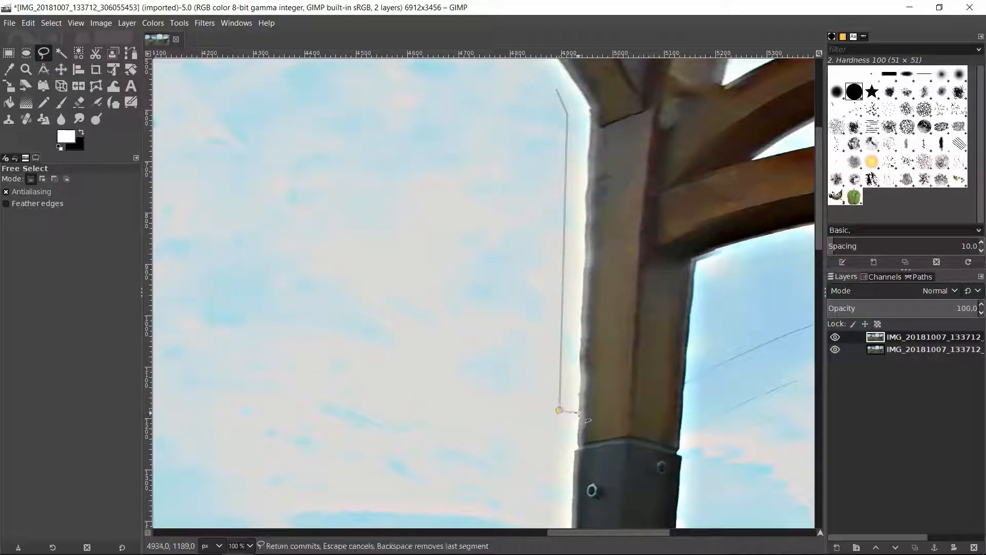
{"action": "left_click", "coordinate": [579, 411]}
{"action": "left_click", "coordinate": [590, 105]}
{"action": "left_click", "coordinate": [567, 70]}
{"action": "left_click", "coordinate": [556, 89]}
{"action": "key", "text": "Return"}
Lower the yellow saturation of the selected fringe to -92 with Hue-Saturation and compare it up close in split view
{"action": "left_click", "coordinate": [153, 23]}
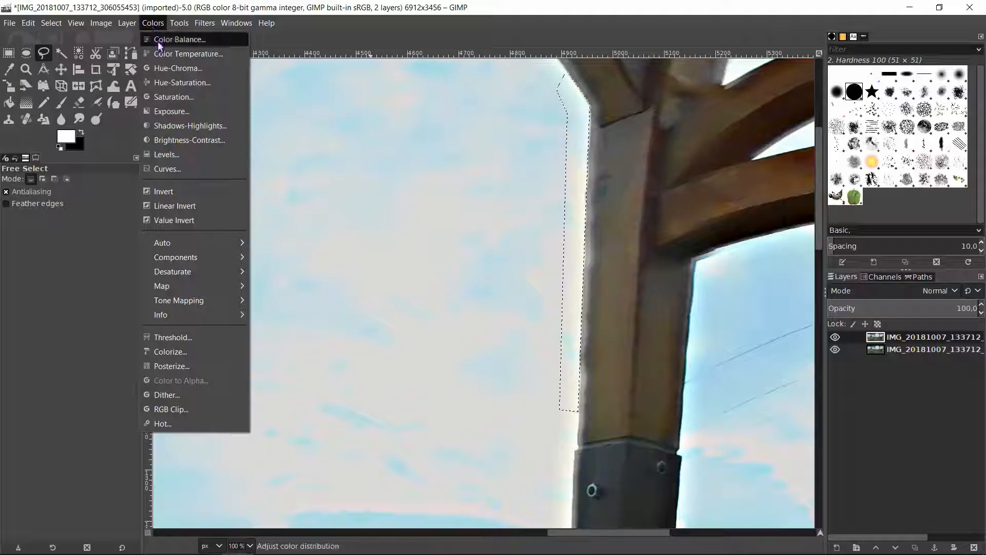
{"action": "left_click", "coordinate": [164, 79]}
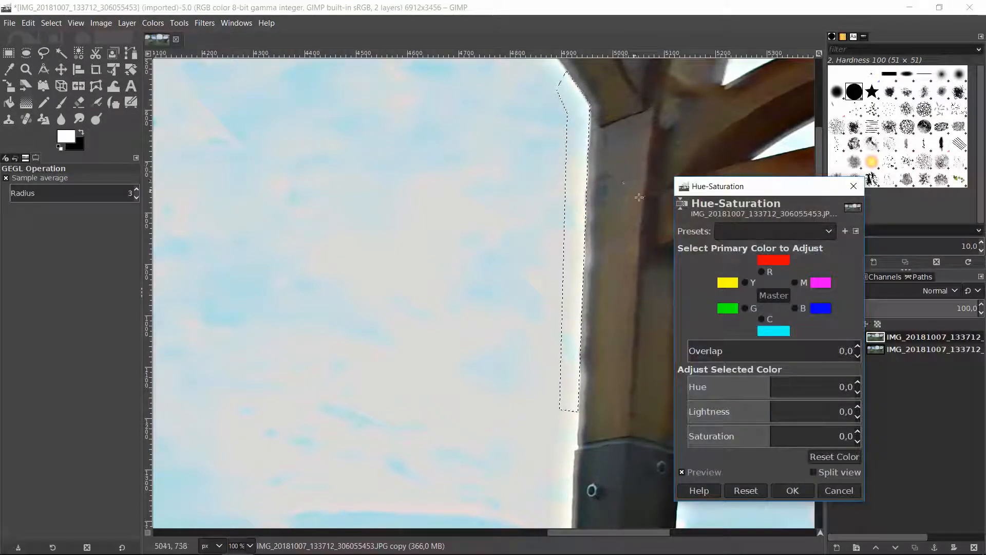
{"action": "left_click", "coordinate": [745, 282]}
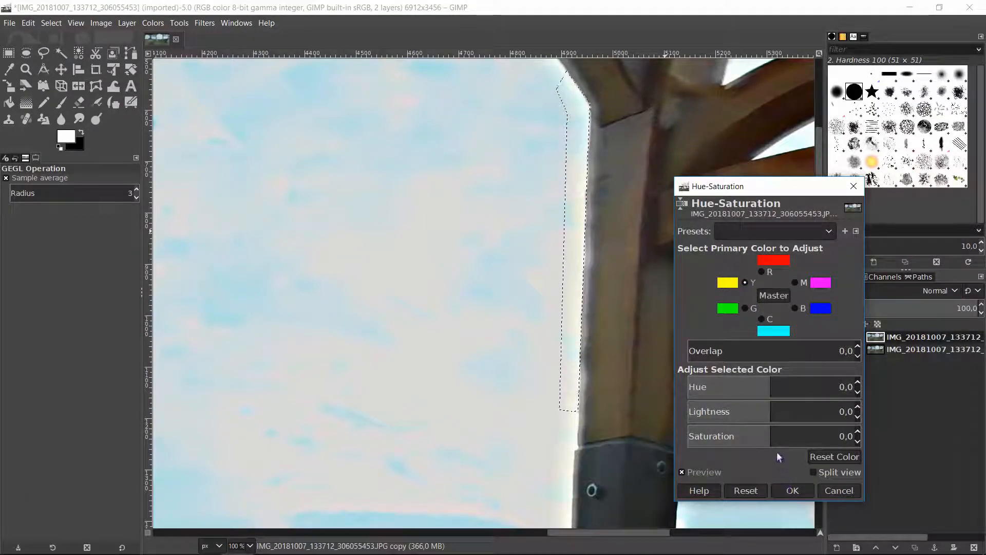
{"action": "left_click_drag", "start_coordinate": [770, 436], "coordinate": [696, 439]}
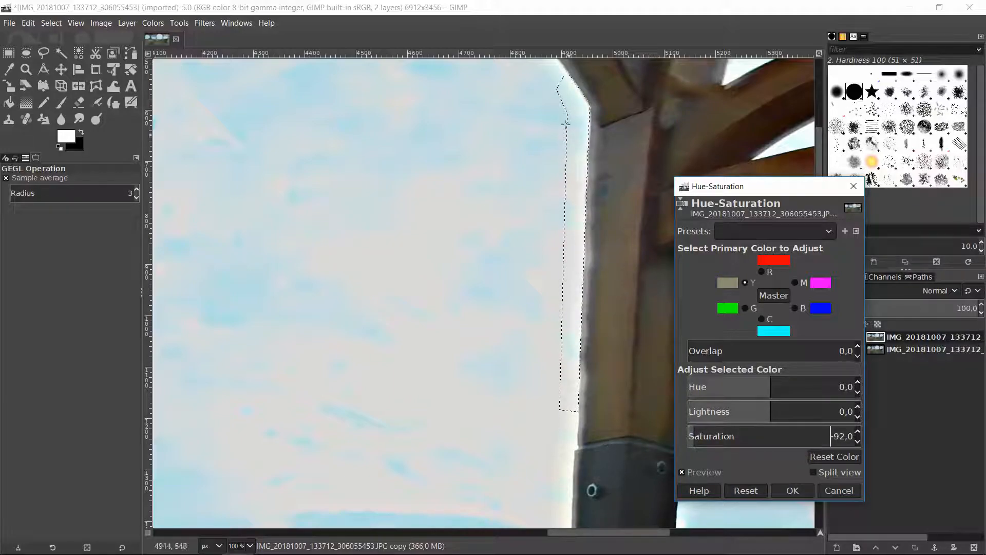
{"action": "left_click", "coordinate": [815, 472]}
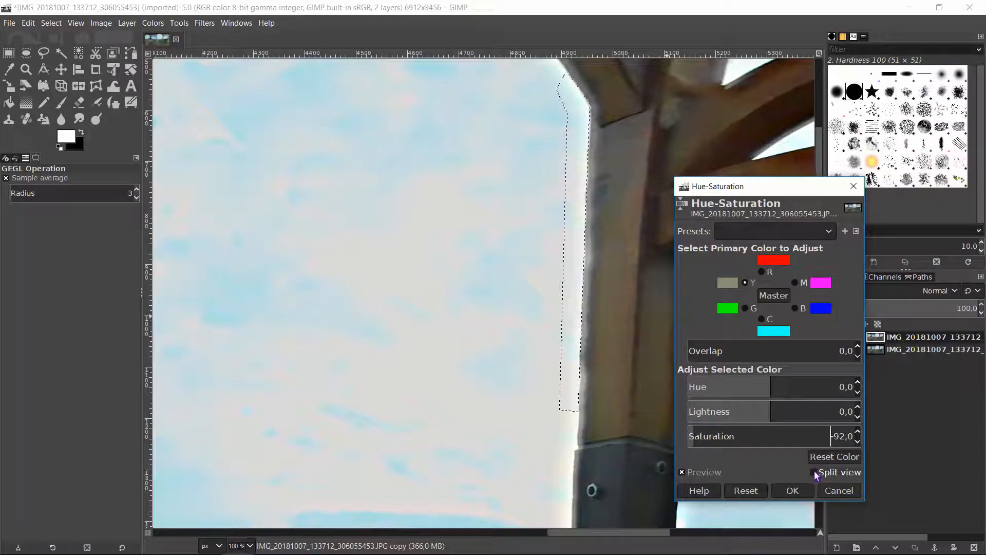
{"action": "left_click_drag", "start_coordinate": [487, 228], "coordinate": [576, 246]}
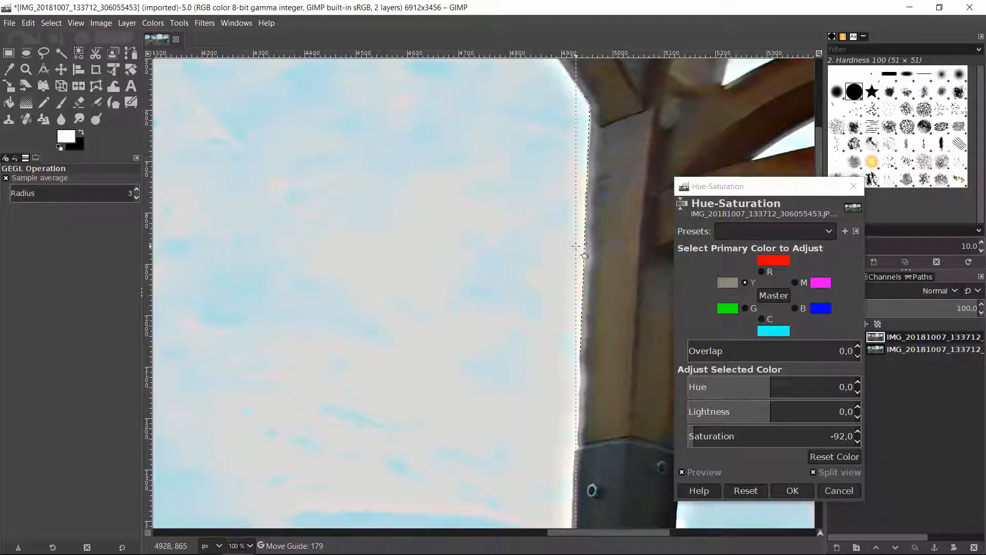
{"action": "scroll", "coordinate": [578, 248], "scroll_direction": "up", "scroll_amount": 6}
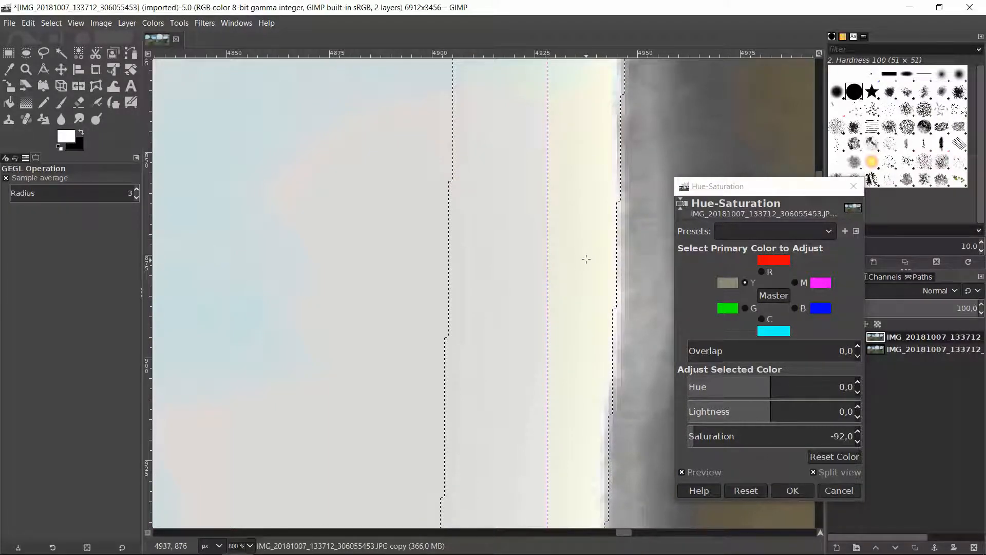
Try lowering the green saturation of the selected fringe to -50.6 and inspect the pillar edge
{"action": "left_click", "coordinate": [745, 307]}
{"action": "left_click_drag", "start_coordinate": [776, 437], "coordinate": [729, 434]}
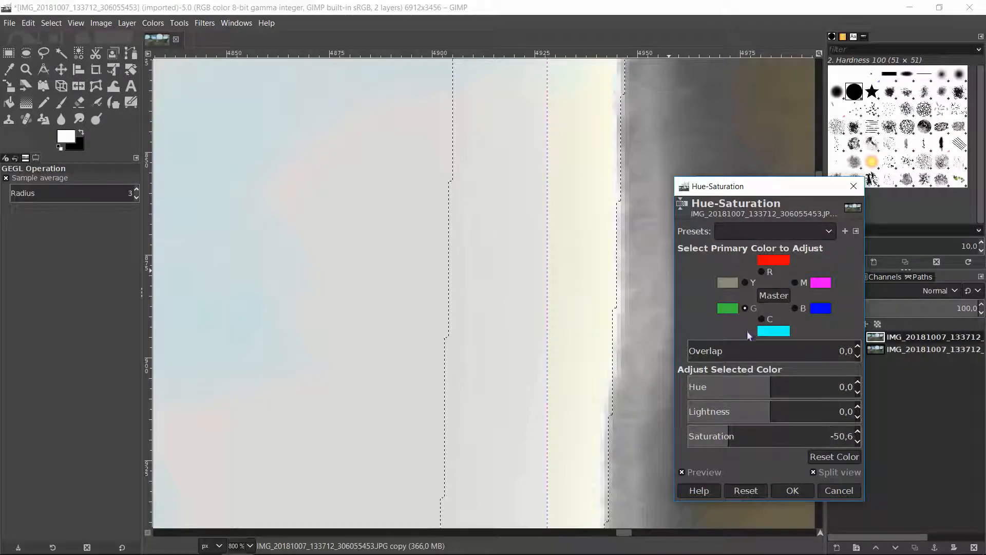
{"action": "scroll", "coordinate": [582, 265], "scroll_direction": "down", "scroll_amount": 10}
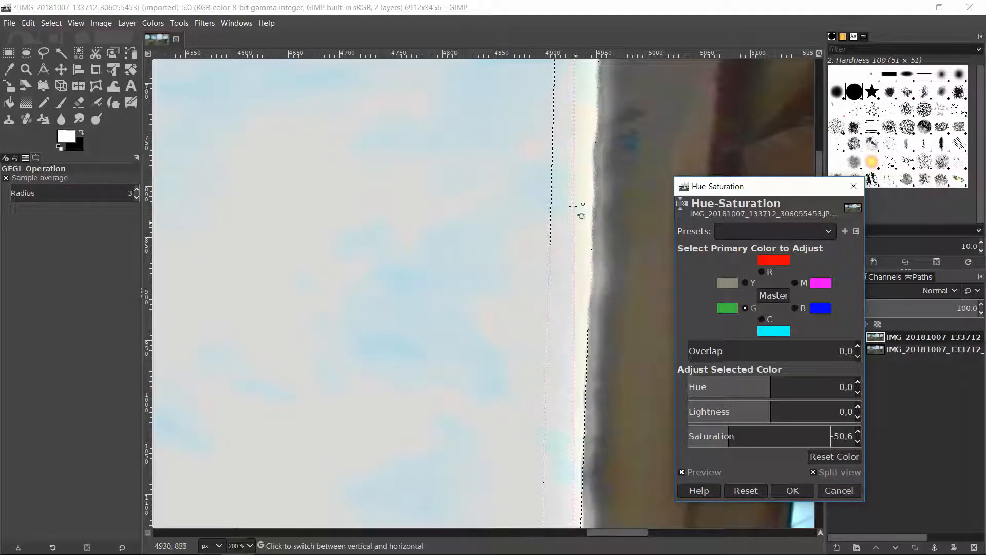
{"action": "scroll", "coordinate": [584, 149], "scroll_direction": "down", "scroll_amount": 3}
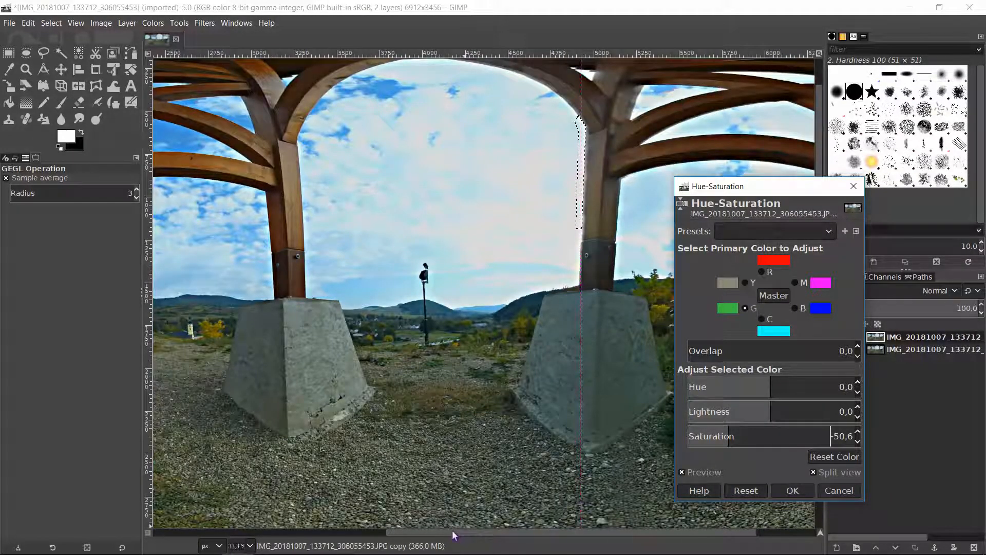
{"action": "mouse_move", "coordinate": [454, 533]}
{"action": "left_mouse_down"}
{"action": "mouse_move", "coordinate": [348, 526]}
{"action": "mouse_move", "coordinate": [458, 530]}
{"action": "left_mouse_up"}
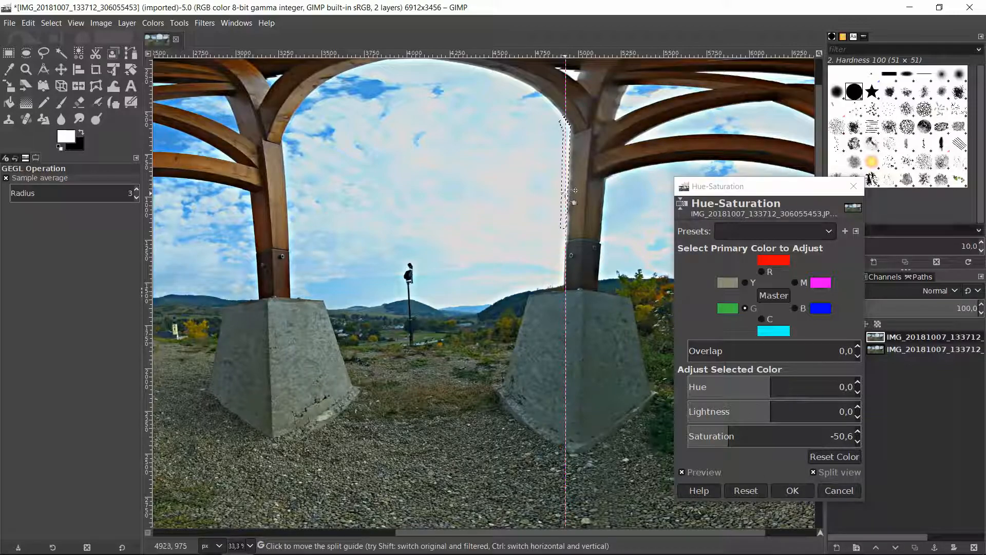
Set the green saturation to 1.2 and apply the Hue-Saturation adjustment to the selected fringe
{"action": "left_click", "coordinate": [745, 308]}
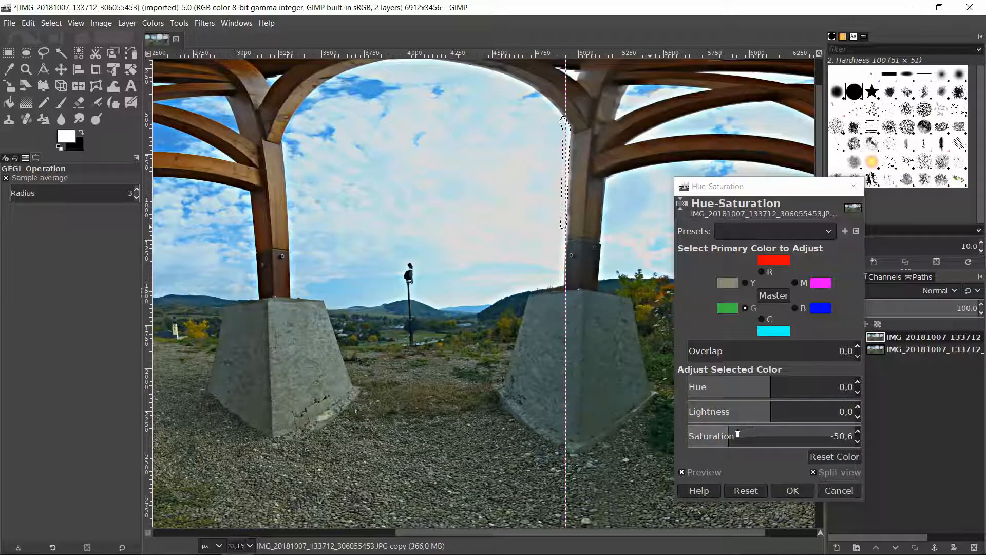
{"action": "left_click_drag", "start_coordinate": [730, 436], "coordinate": [771, 436]}
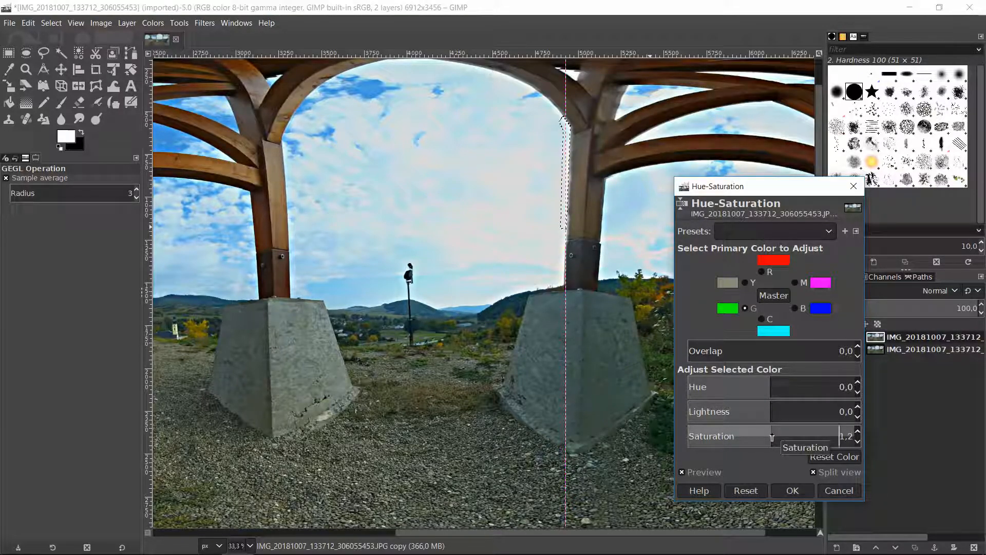
{"action": "left_click", "coordinate": [792, 491]}
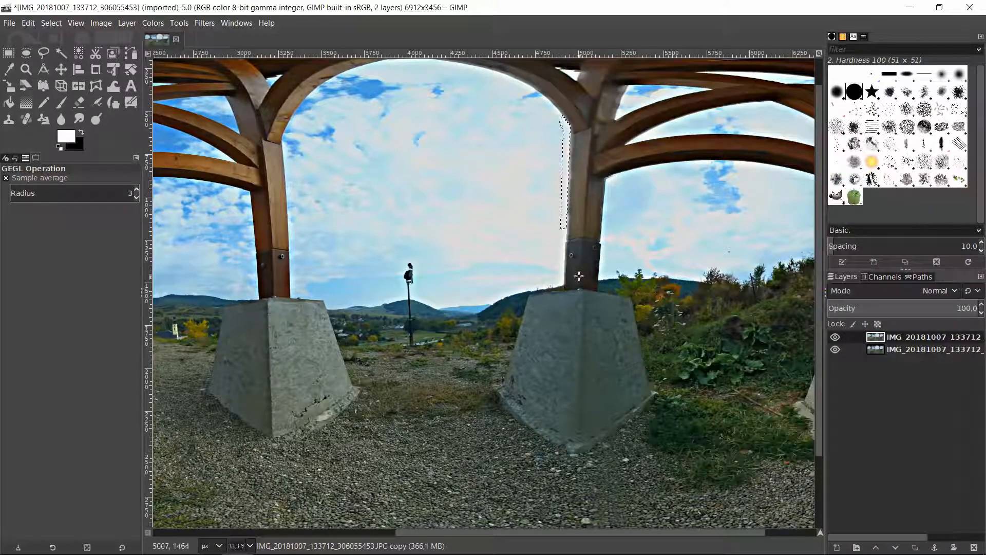
Activate the Rectangle Select tool
{"action": "left_click", "coordinate": [8, 53]}
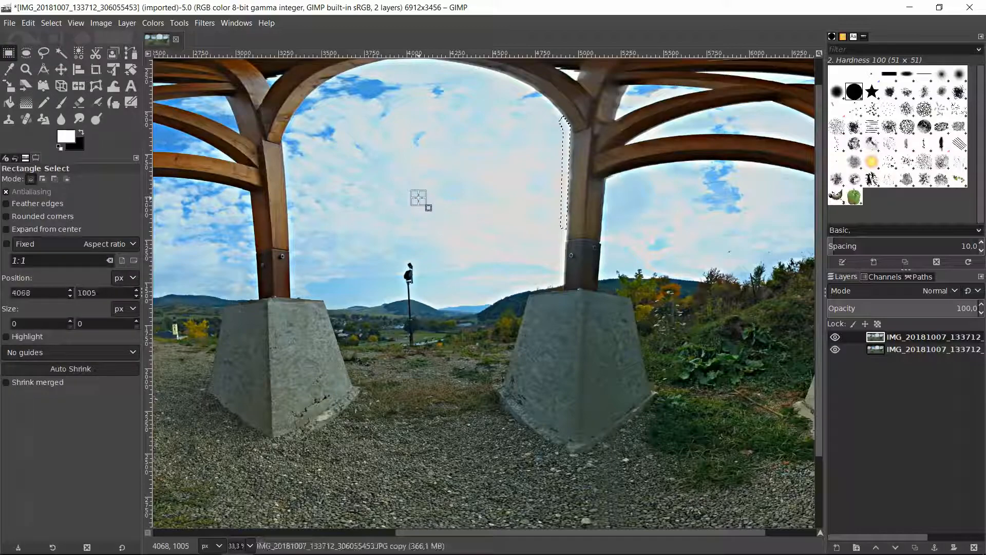